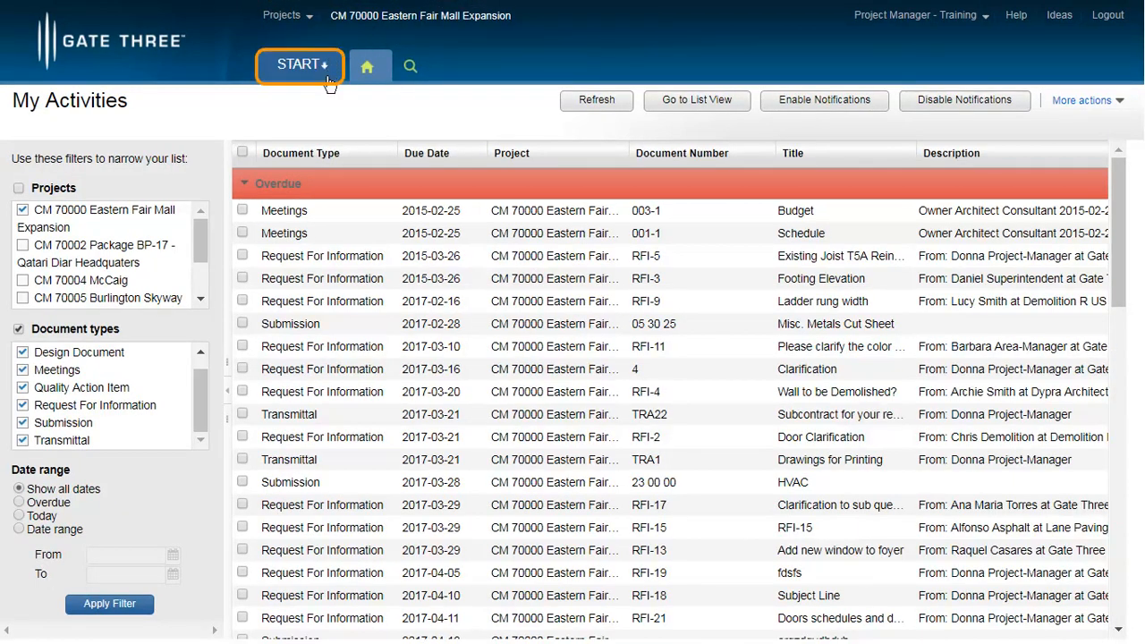
# Go to the Purchase Orders / Invoices module under Financials and start a new purchase order.
pyautogui.click(322, 73)
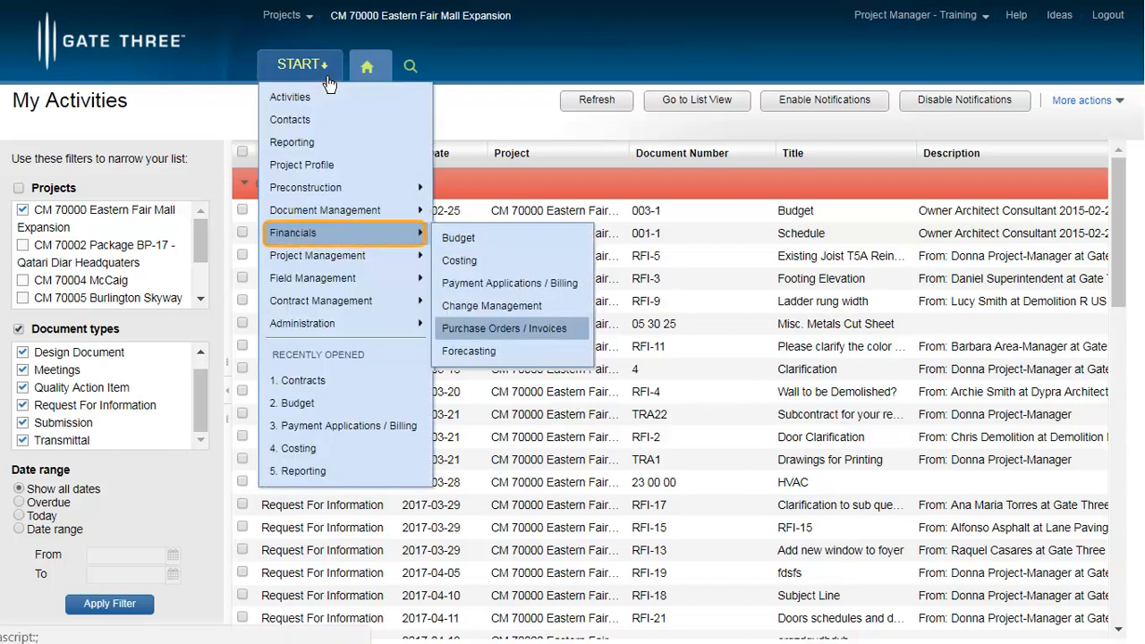
pyautogui.click(492, 340)
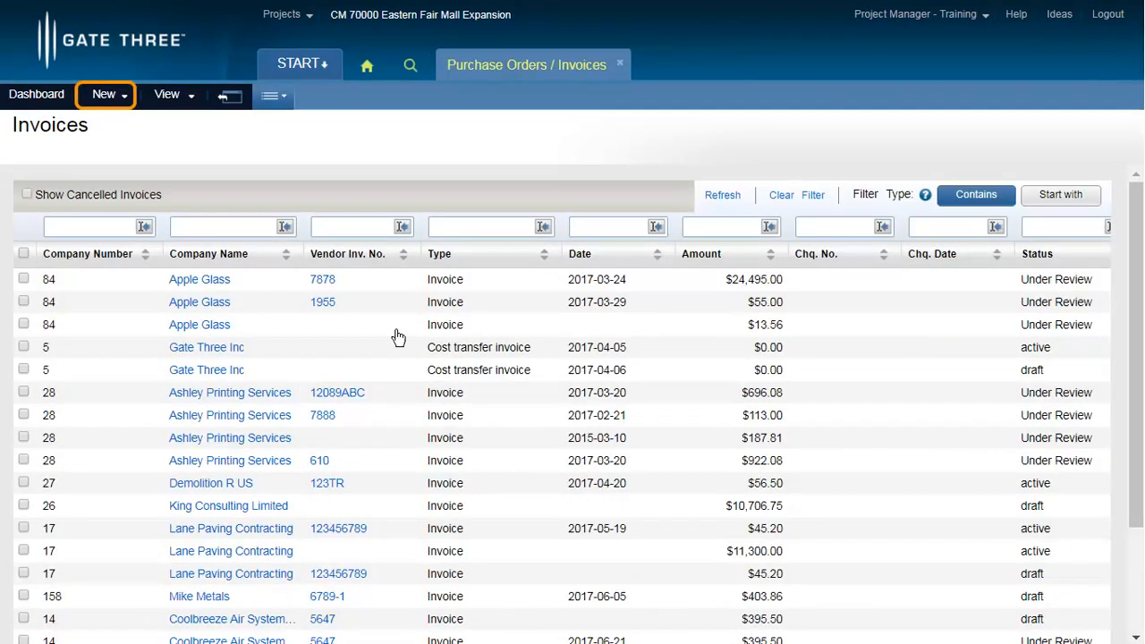
pyautogui.click(112, 106)
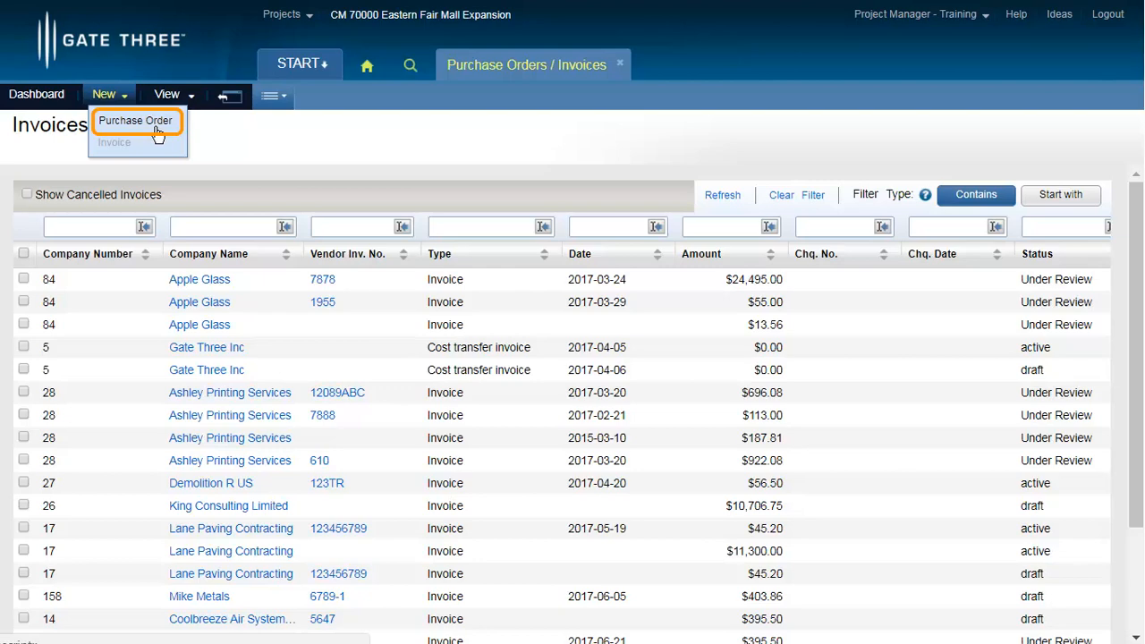
pyautogui.click(156, 132)
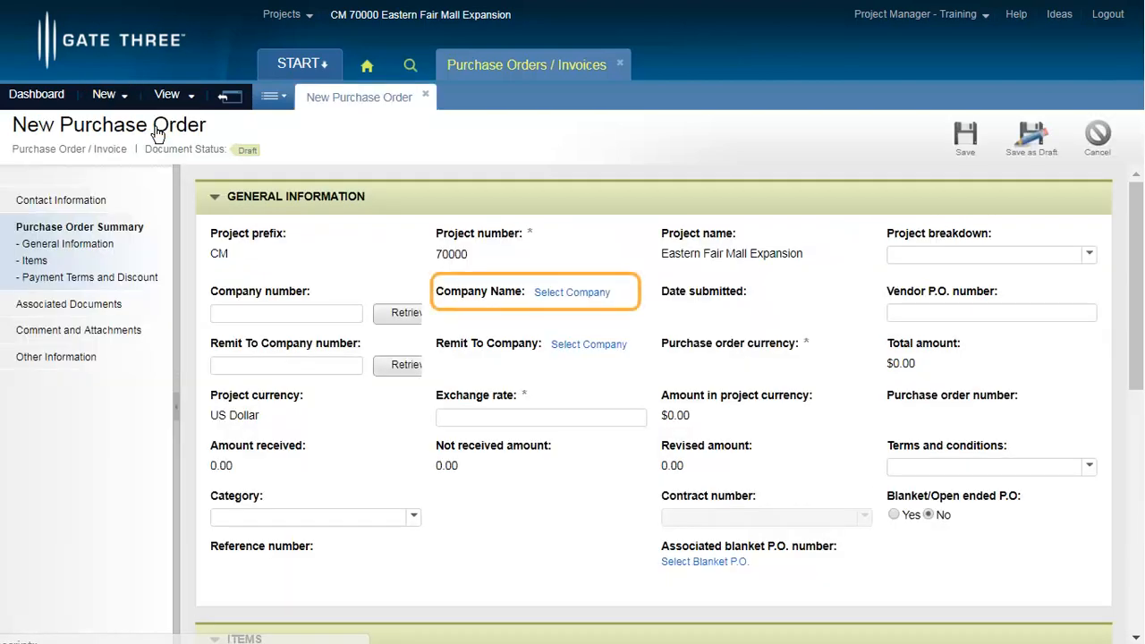
# Find the vendor by filtering company names for "Spring" and assign Spring Water Ltd. as the purchase order's company.
pyautogui.click(557, 295)
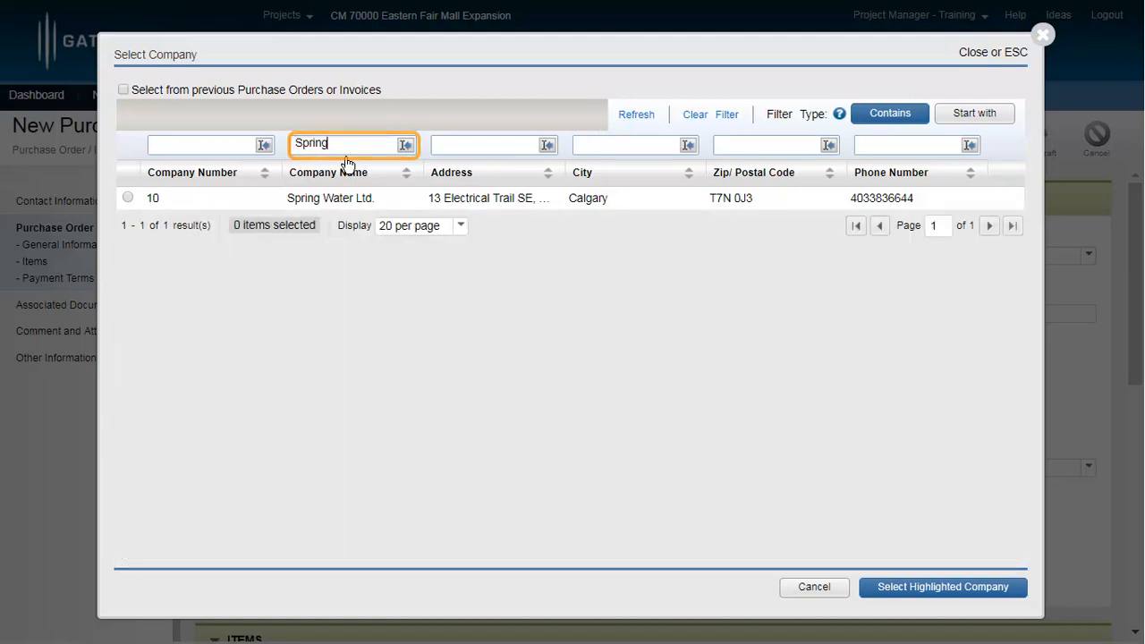
pyautogui.click(129, 198)
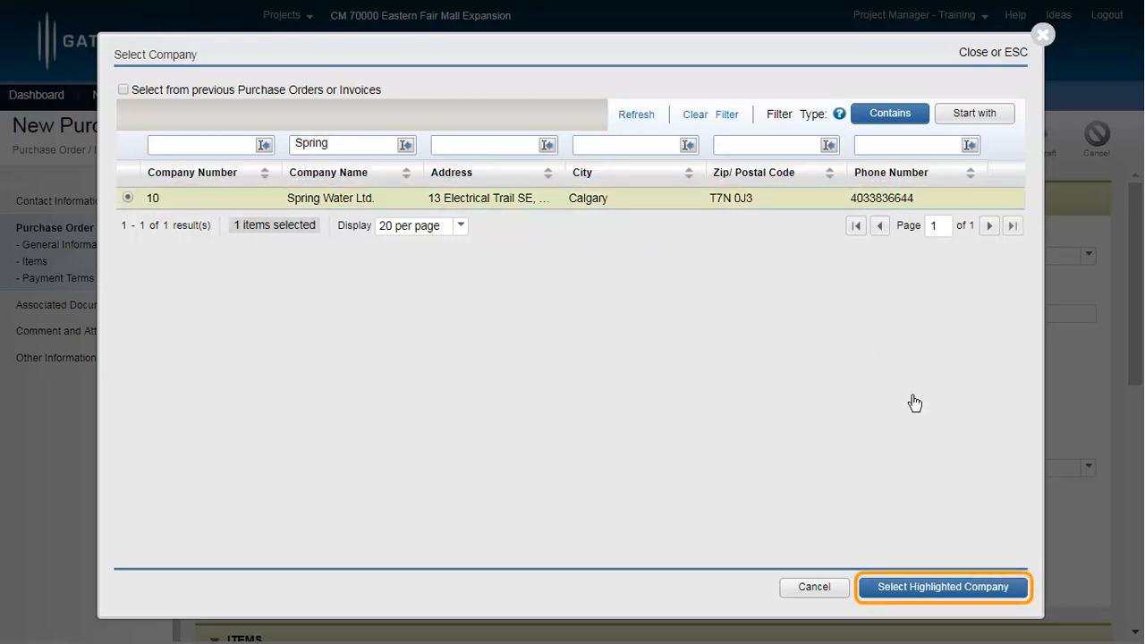
pyautogui.click(985, 587)
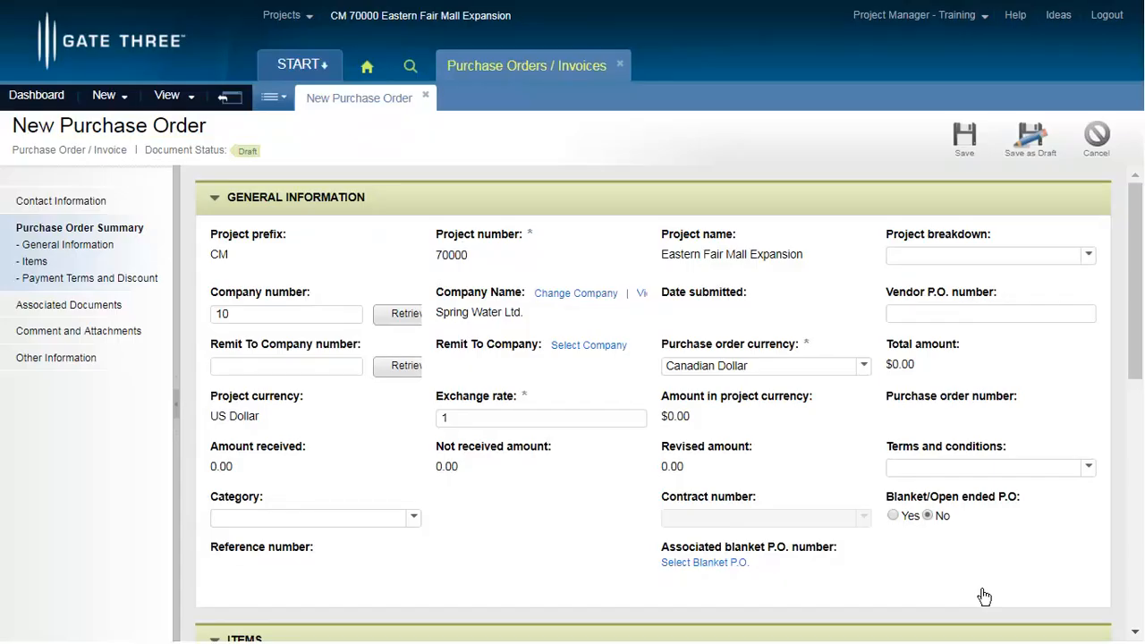
# Enter the vendor P.O. number and set the terms and conditions to Purchase Order without Install.
pyautogui.click(930, 321)
pyautogui.write('901234')
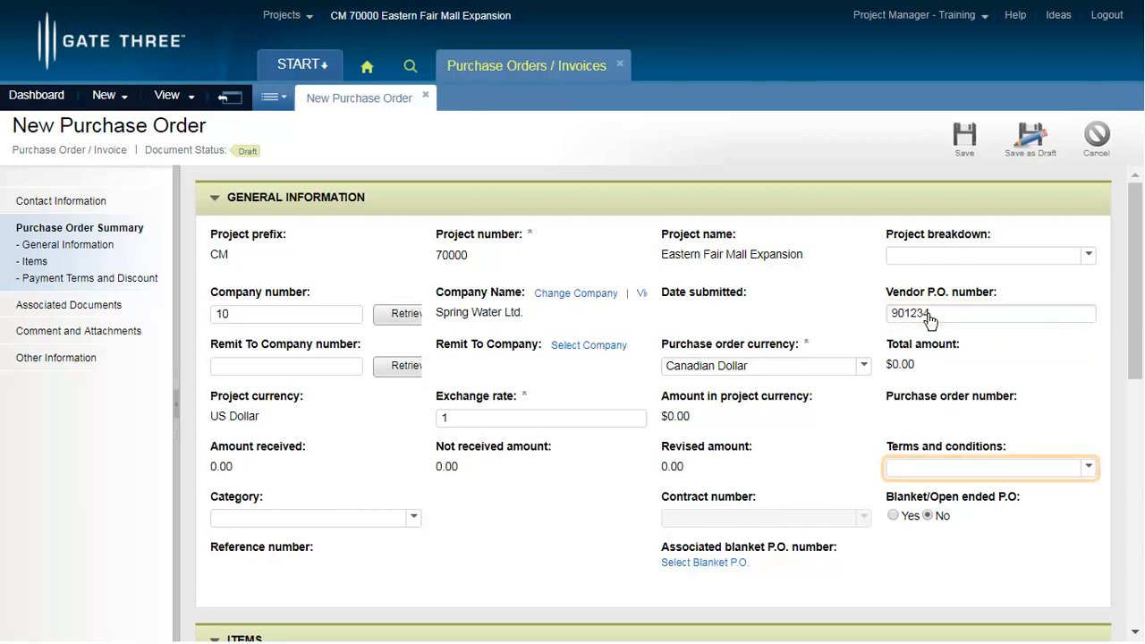
pyautogui.click(1090, 475)
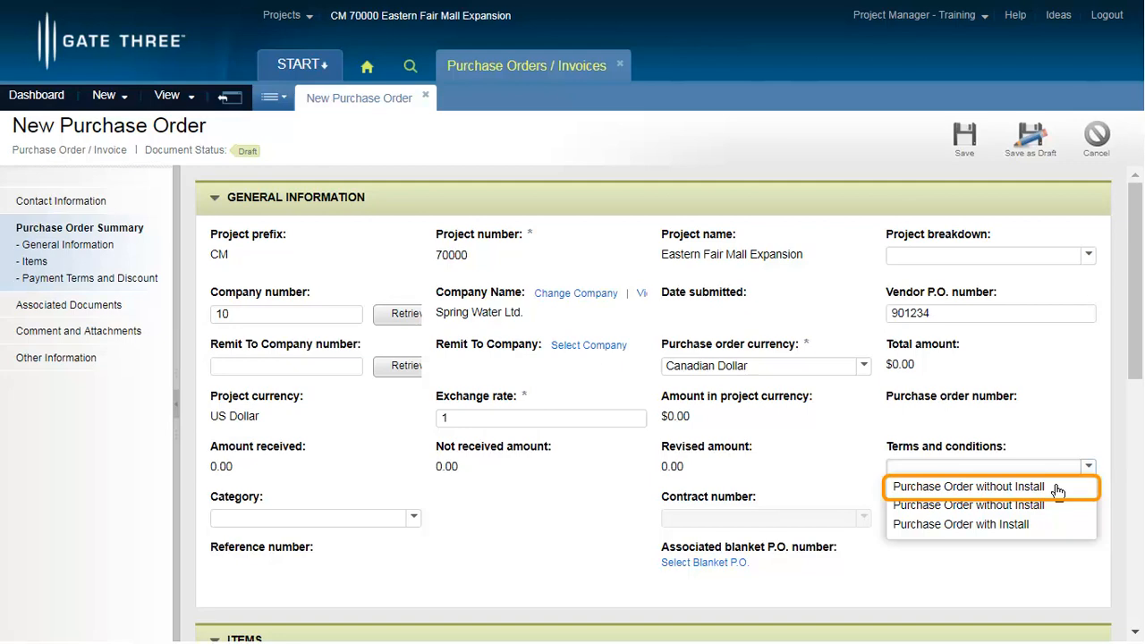
pyautogui.click(1058, 488)
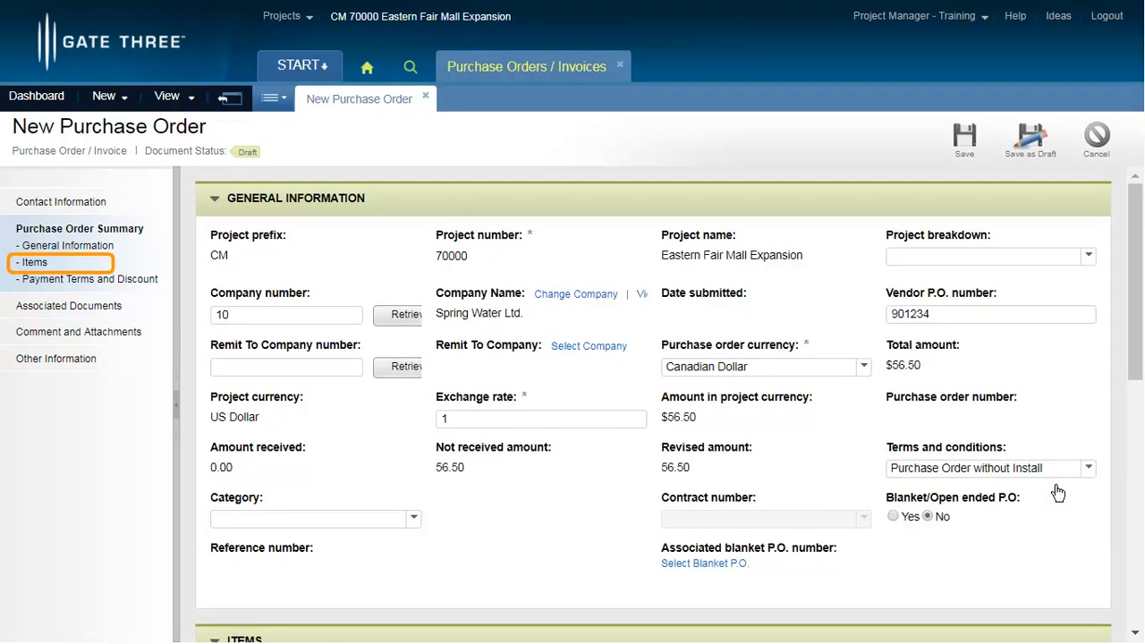
# Fill in item line 1 with 500 ml Bottle Water, unit Case/Box, quantity 10 and unit price 5.00.
pyautogui.click(32, 263)
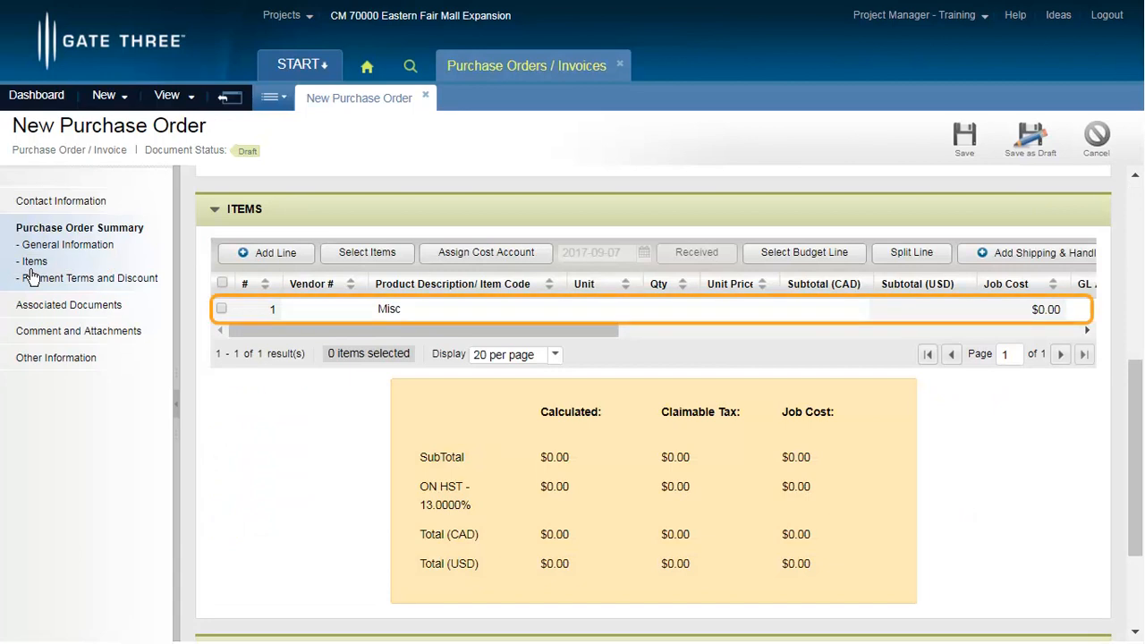
pyautogui.click(221, 309)
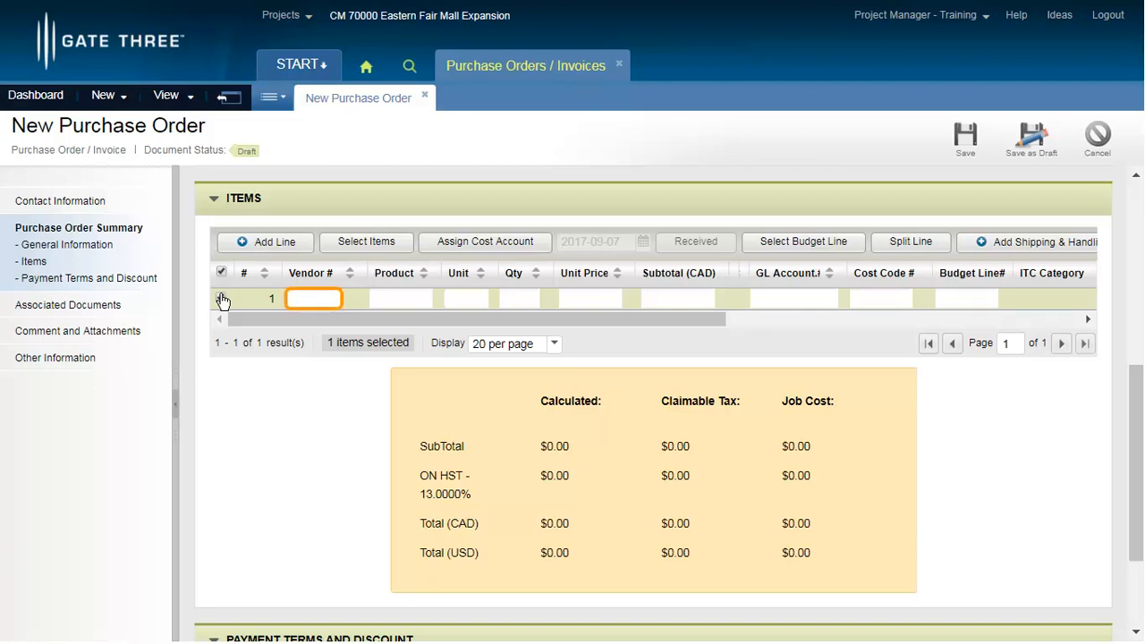
pyautogui.click(401, 301)
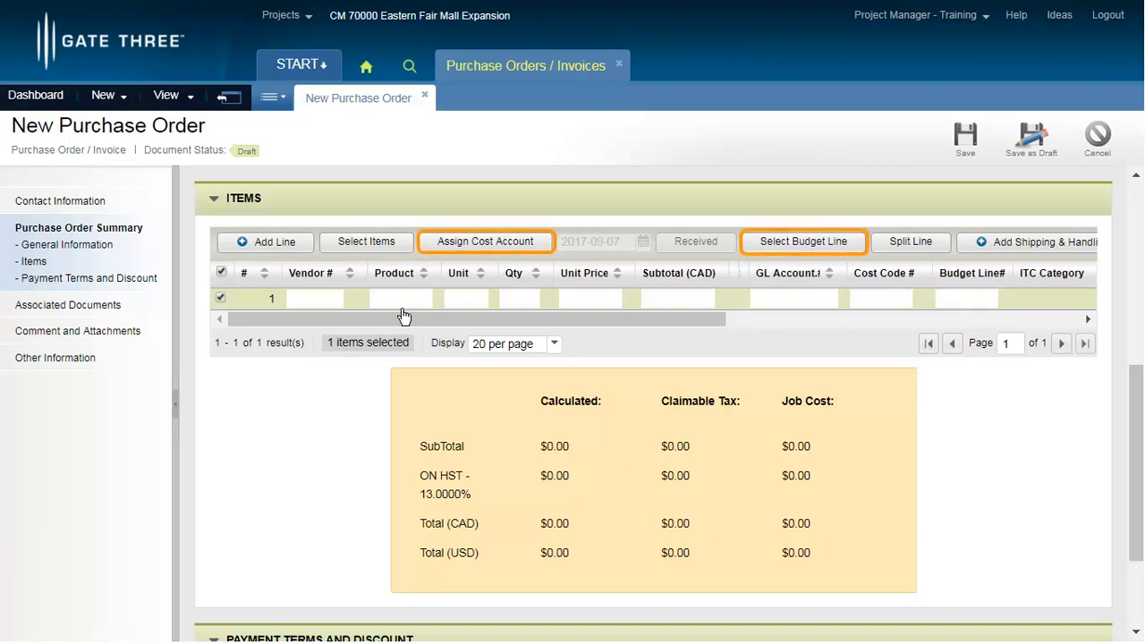
pyautogui.moveTo(402, 318); pyautogui.dragTo(681, 317)
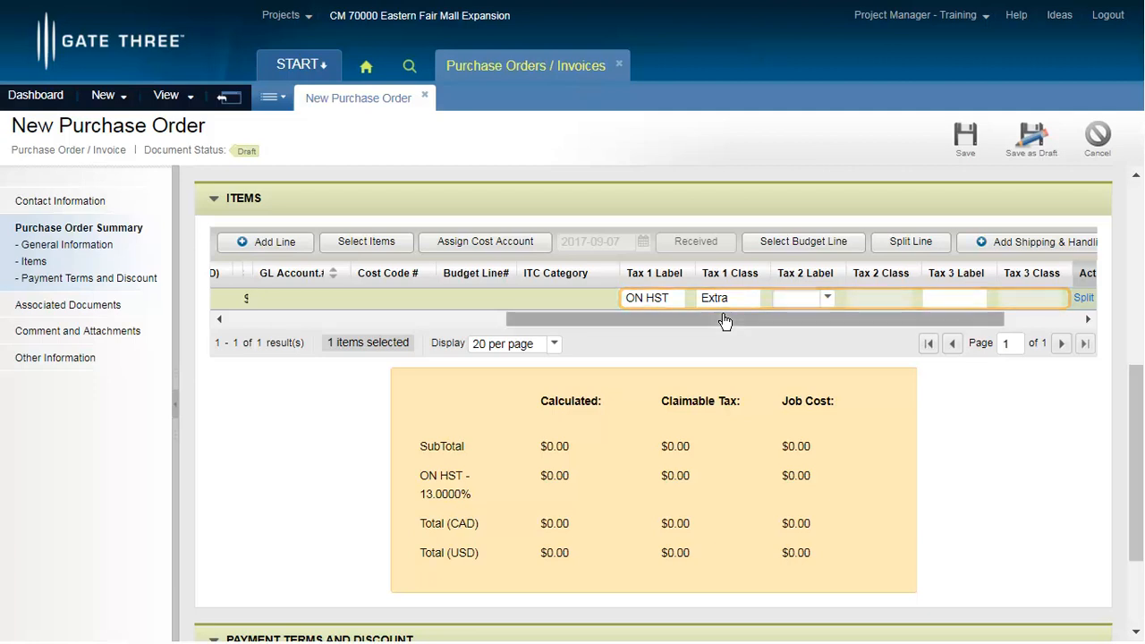
pyautogui.moveTo(725, 319); pyautogui.dragTo(792, 319)
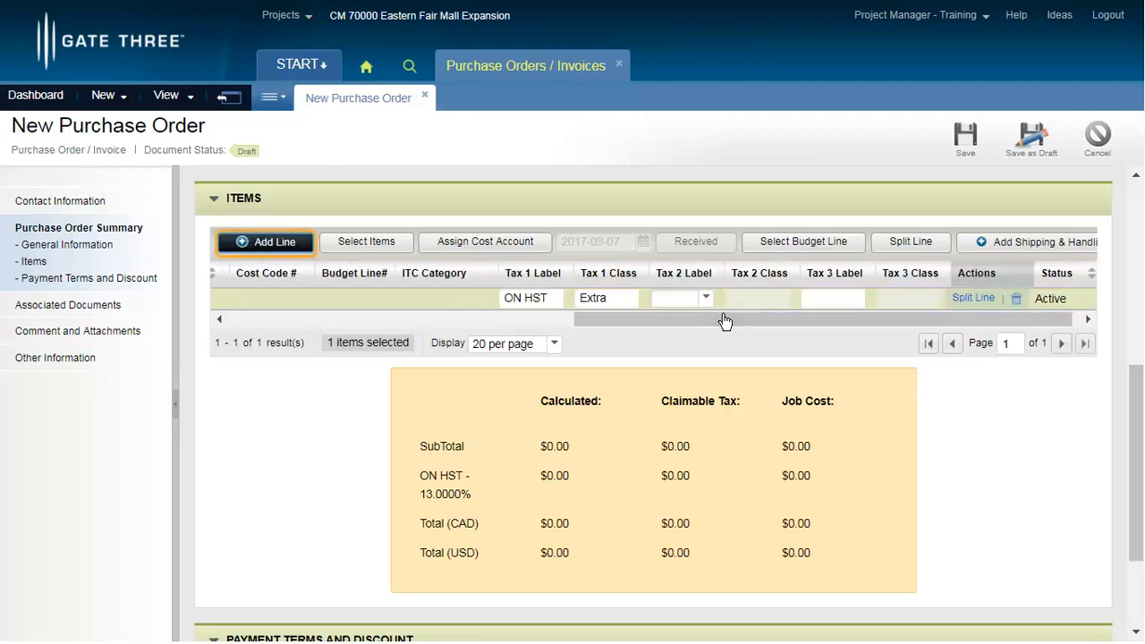
pyautogui.click(264, 242)
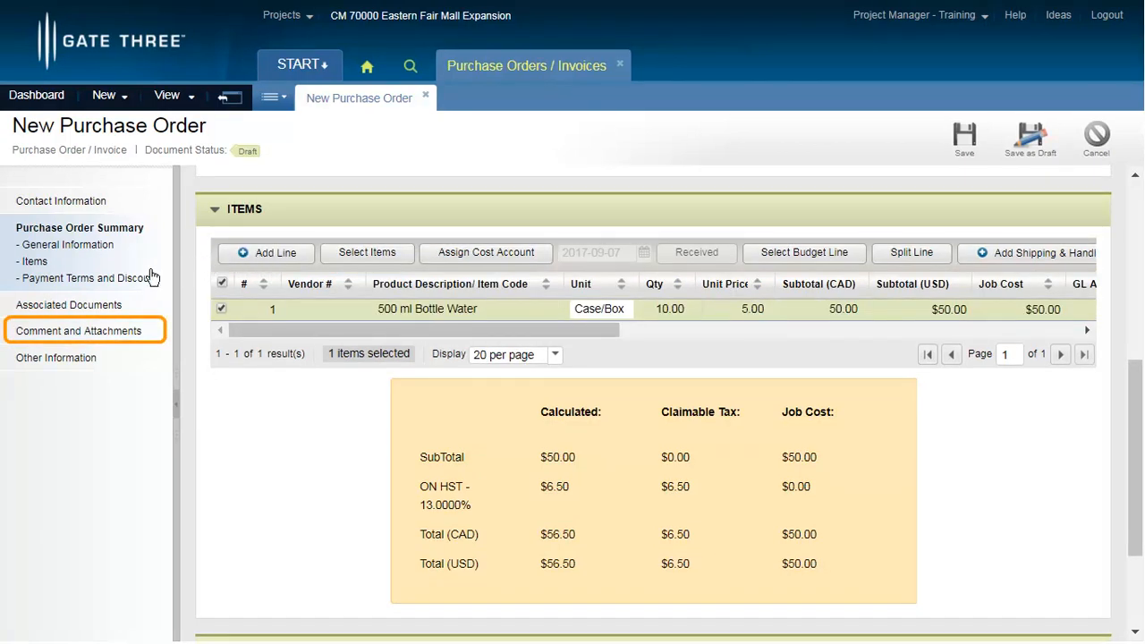
# Attach the Word document "PO Quote from Vendor" to the purchase order's comments and attachments.
pyautogui.click(98, 344)
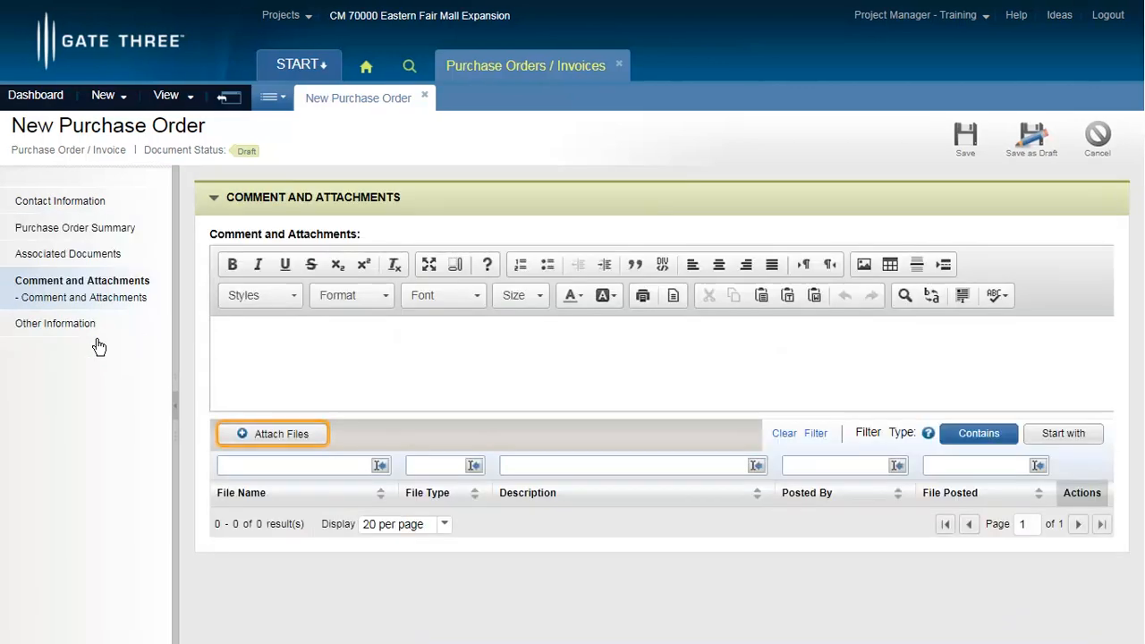
pyautogui.click(318, 445)
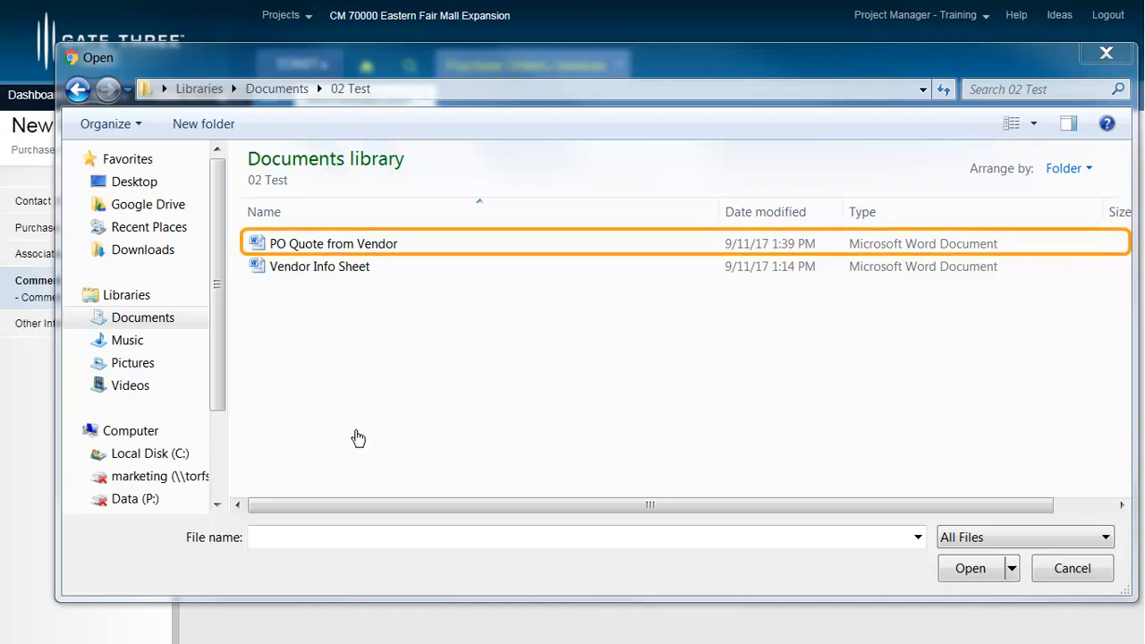
pyautogui.click(425, 256)
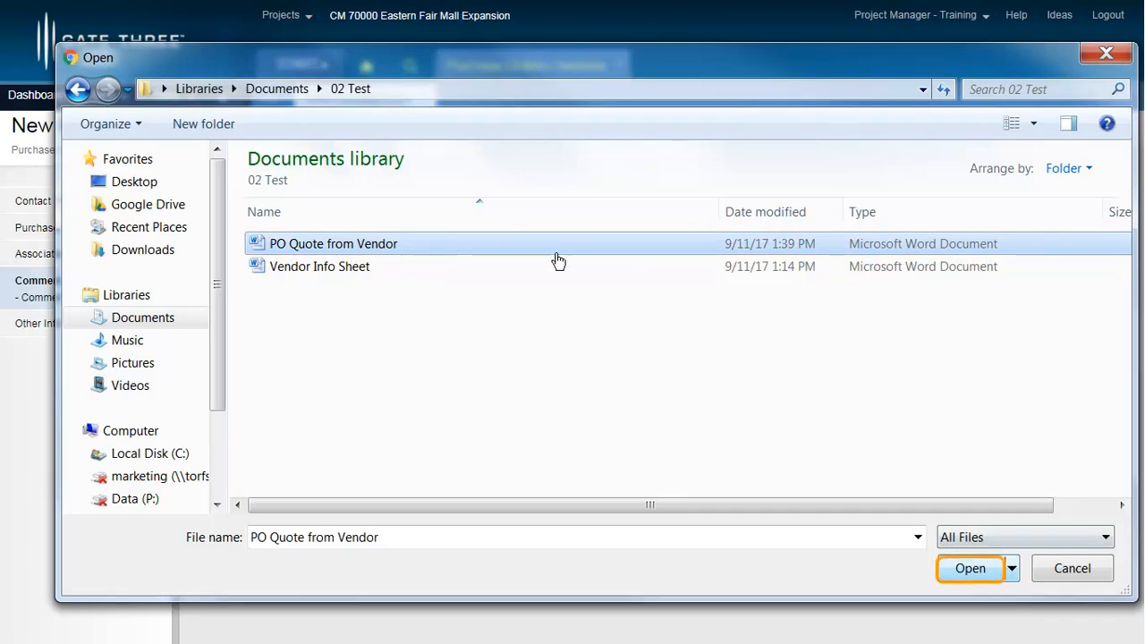
pyautogui.click(966, 569)
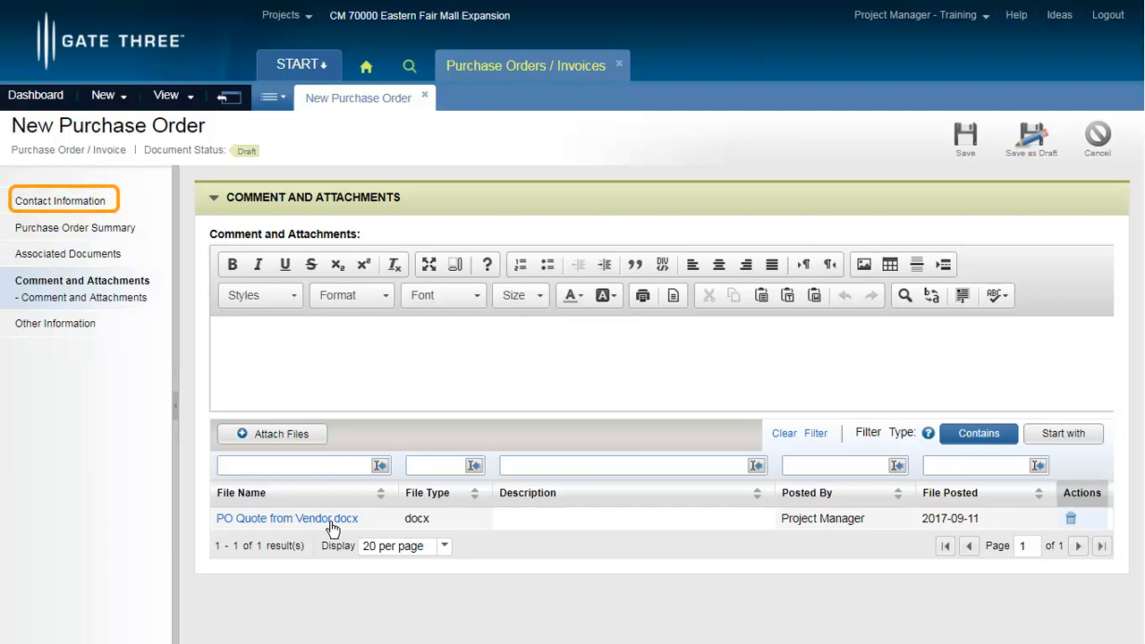
# Review the company contact, Ship To and Bill To information, and save the purchase order.
pyautogui.click(86, 205)
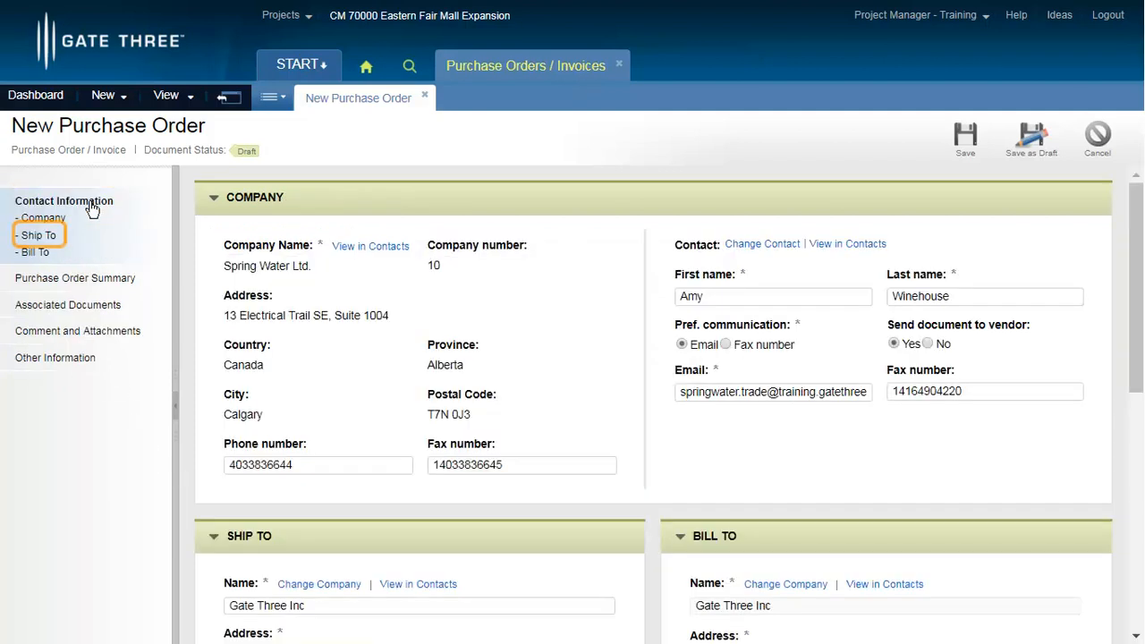
pyautogui.click(37, 237)
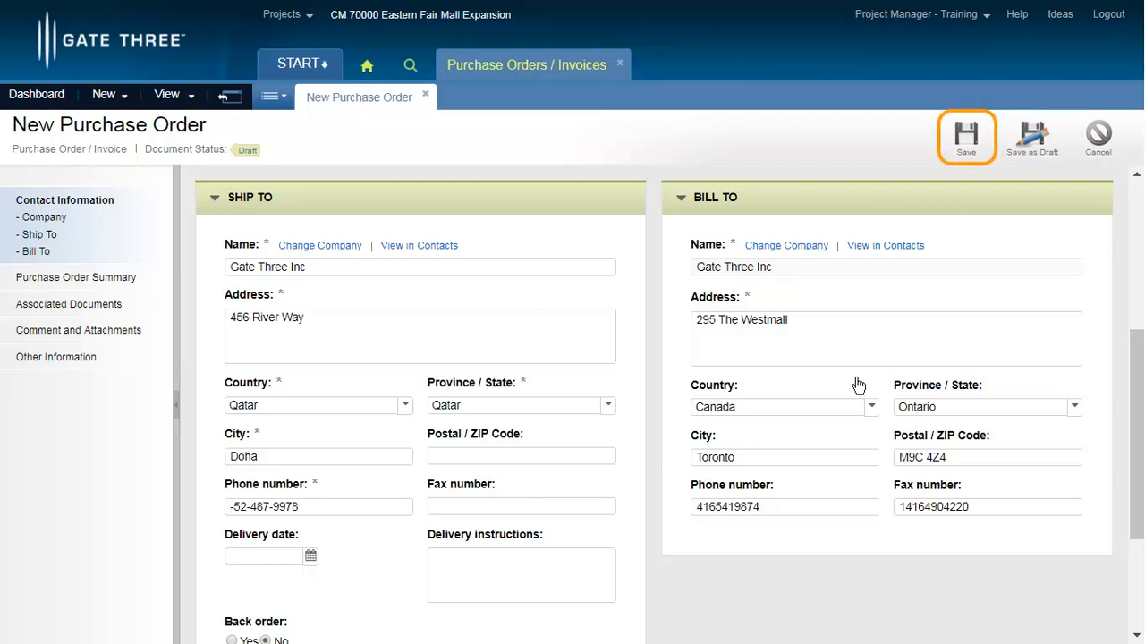
pyautogui.click(967, 143)
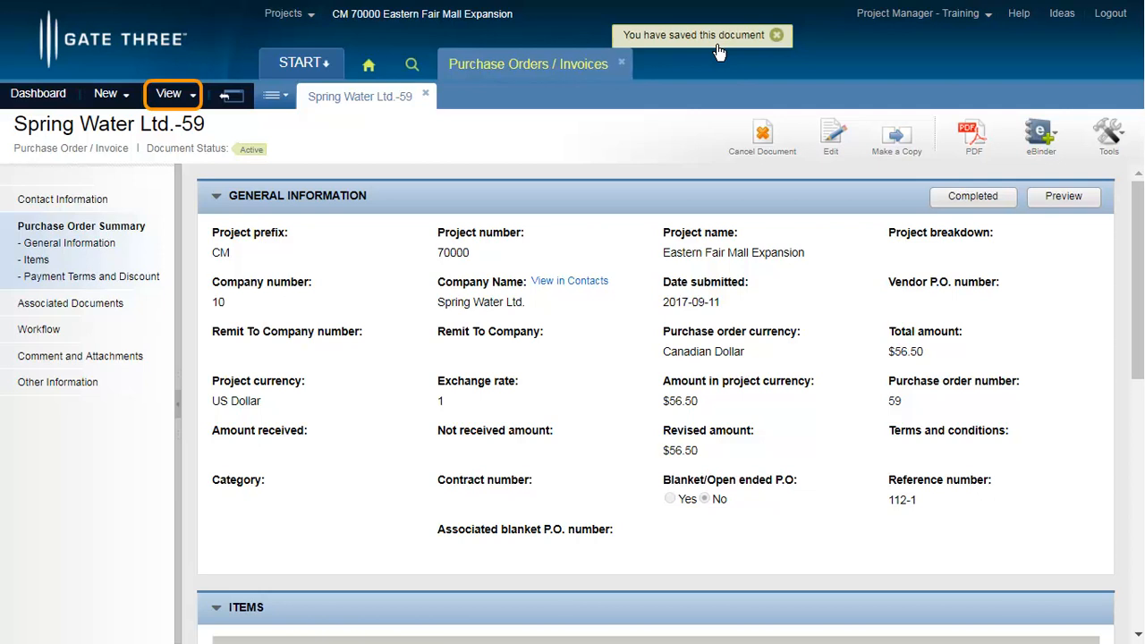
# Filter the Purchase Orders view by the saved order's purchase order number and open the Spring Water Ltd. order.
pyautogui.click(174, 95)
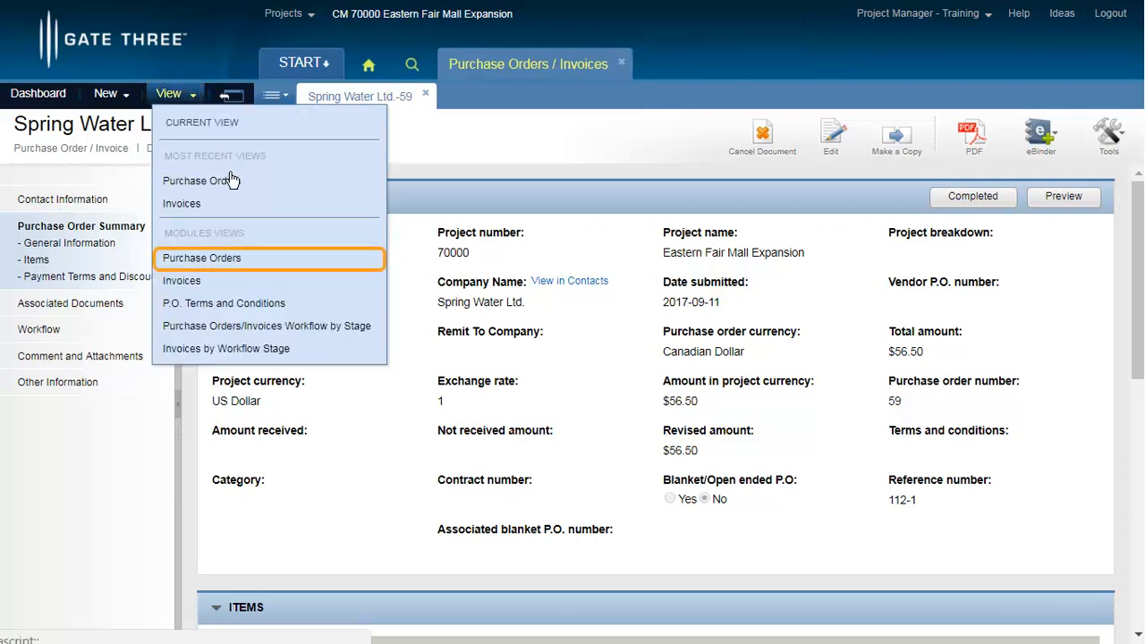
pyautogui.click(237, 260)
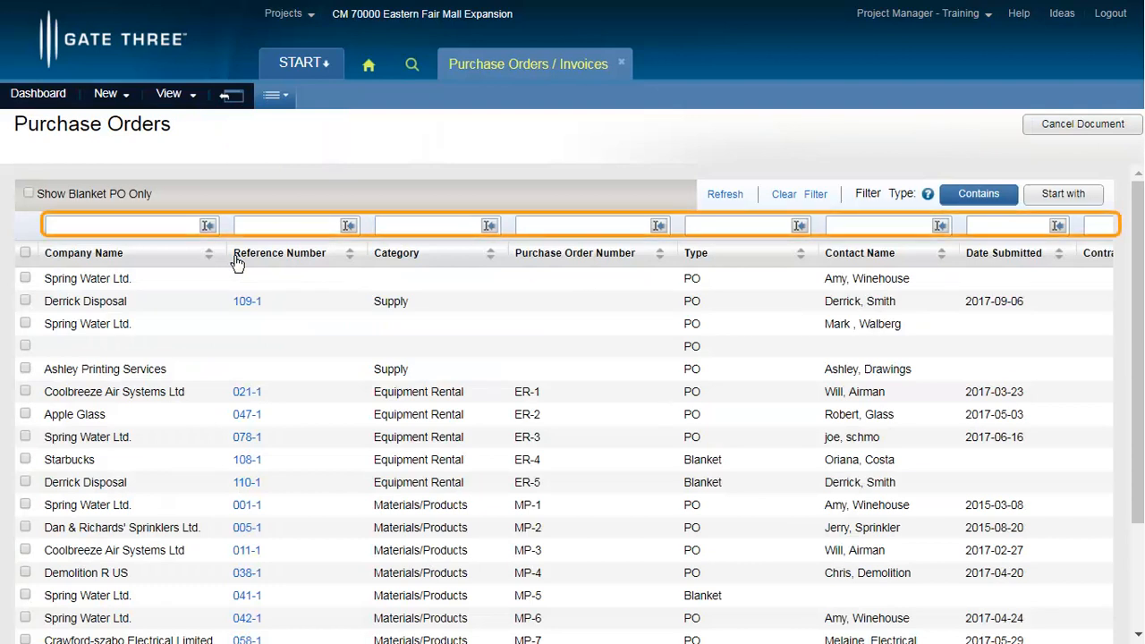
pyautogui.click(558, 225)
pyautogui.write('59')
pyautogui.press('Return')
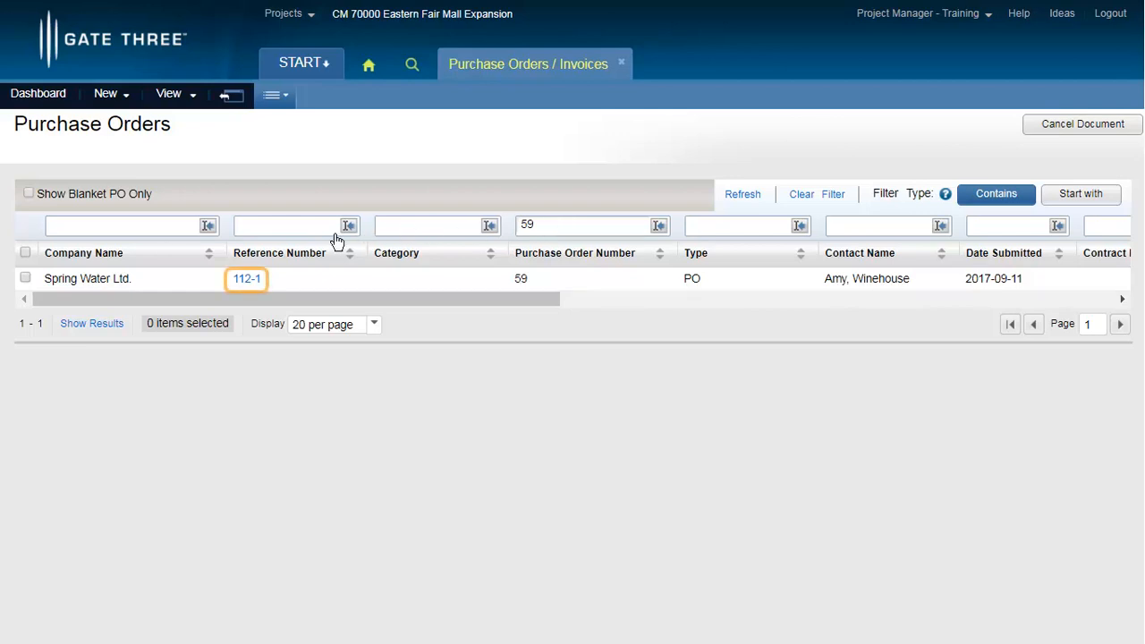
pyautogui.click(252, 284)
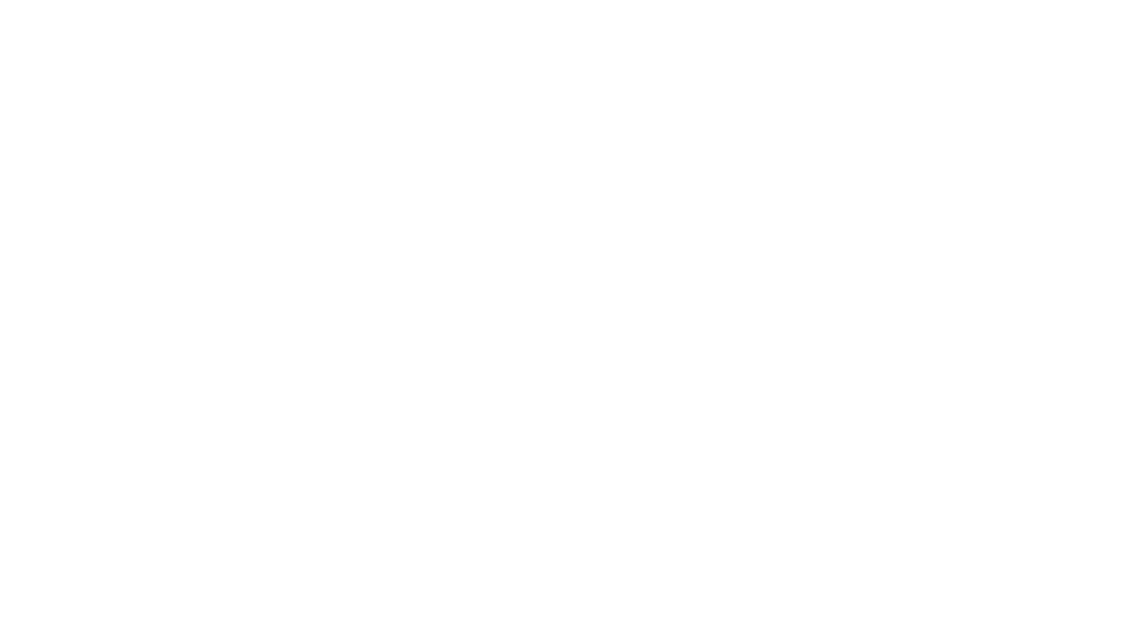